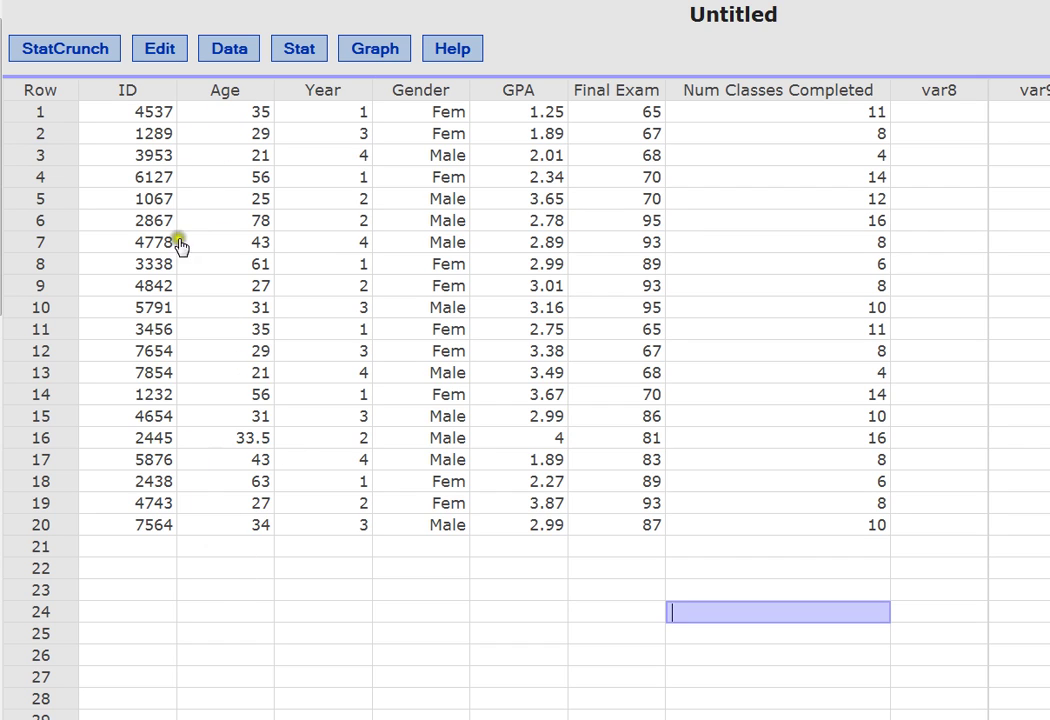
Step: Open the Graph menu to list the plot types for the student data table
{"action": "left_click", "coordinate": [218, 160]}
{"action": "left_click", "coordinate": [221, 152]}
Step: Set up a Graph > Histogram of the Age column and shorten the settings dialog
{"action": "left_click", "coordinate": [376, 52]}
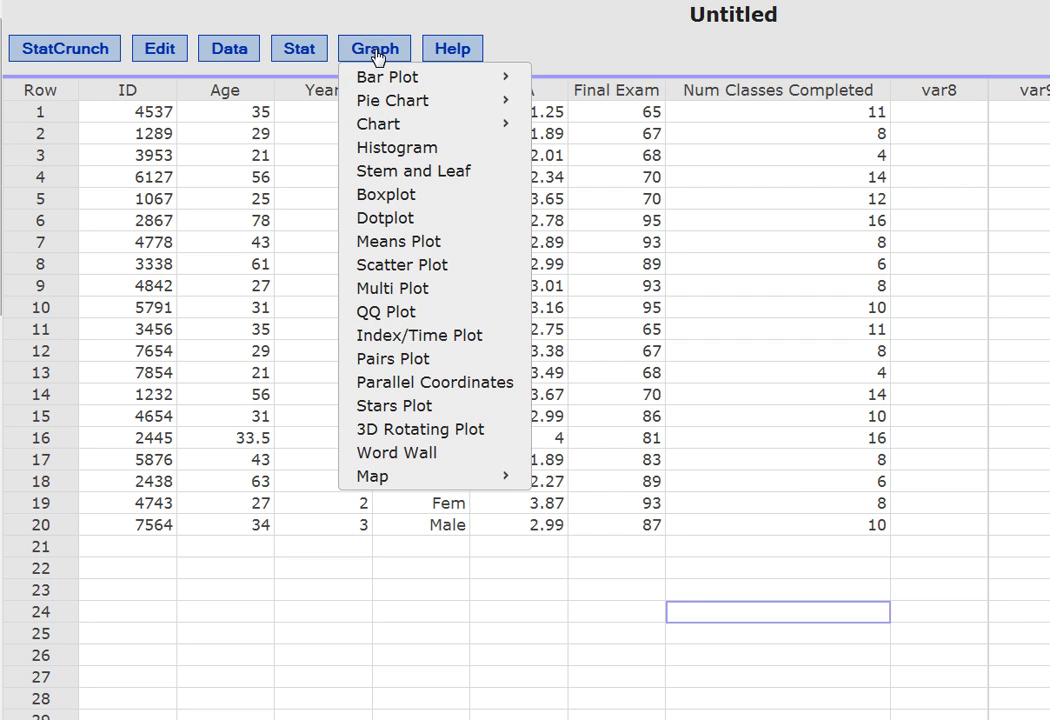
{"action": "left_click", "coordinate": [383, 146]}
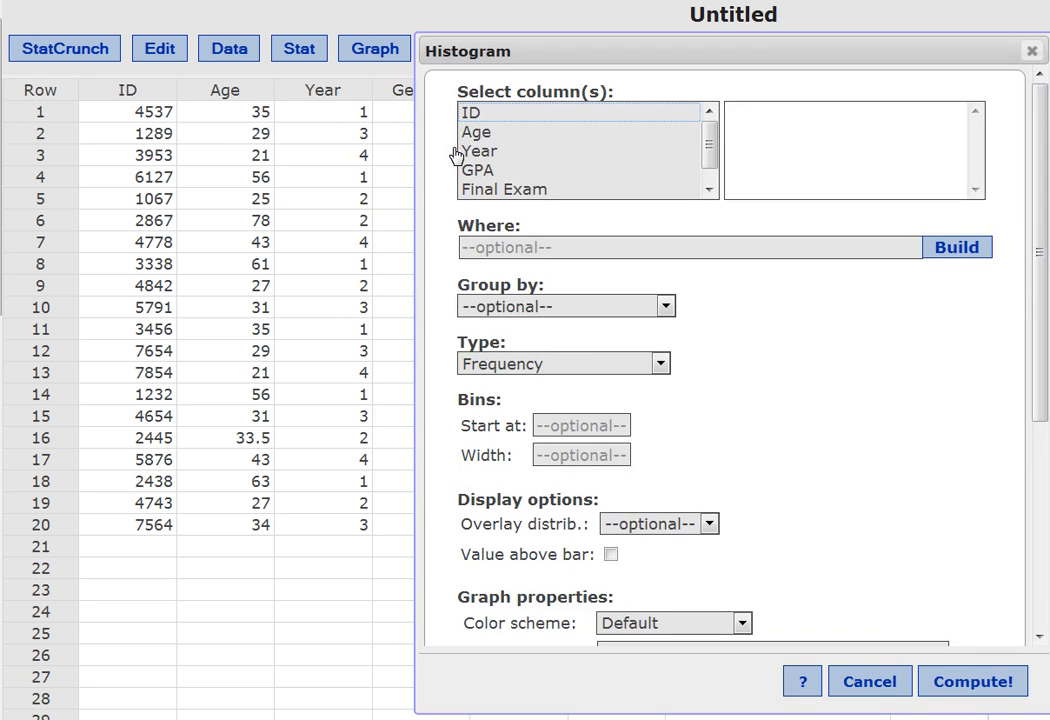
{"action": "left_click_drag", "start_coordinate": [516, 46], "coordinate": [216, 28]}
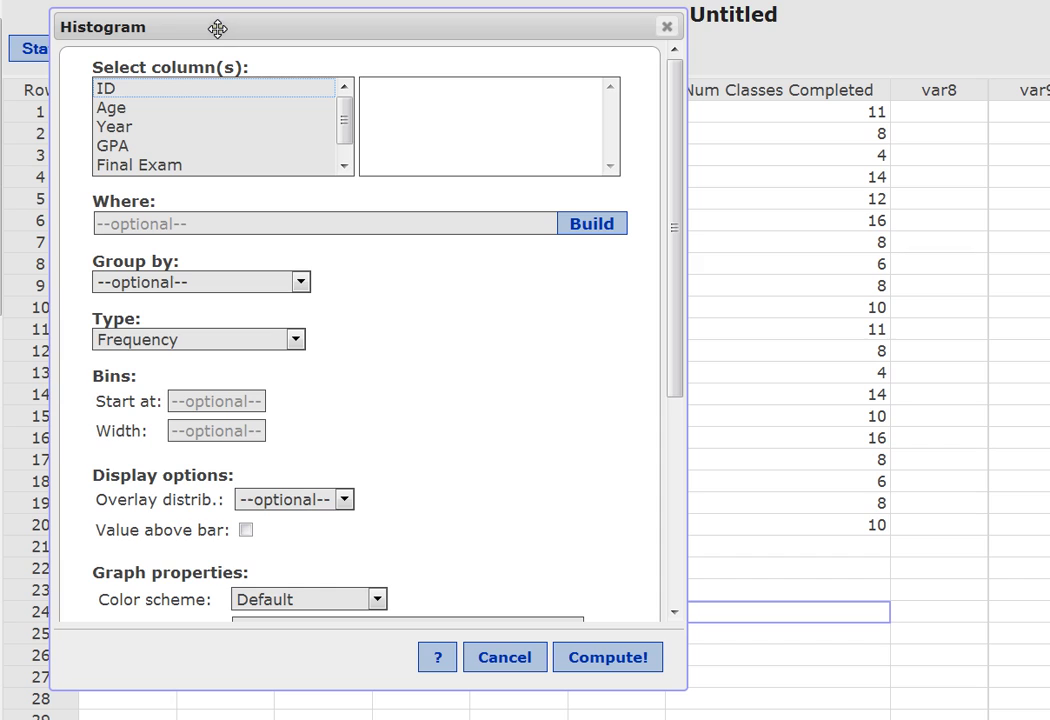
{"action": "left_click", "coordinate": [118, 110]}
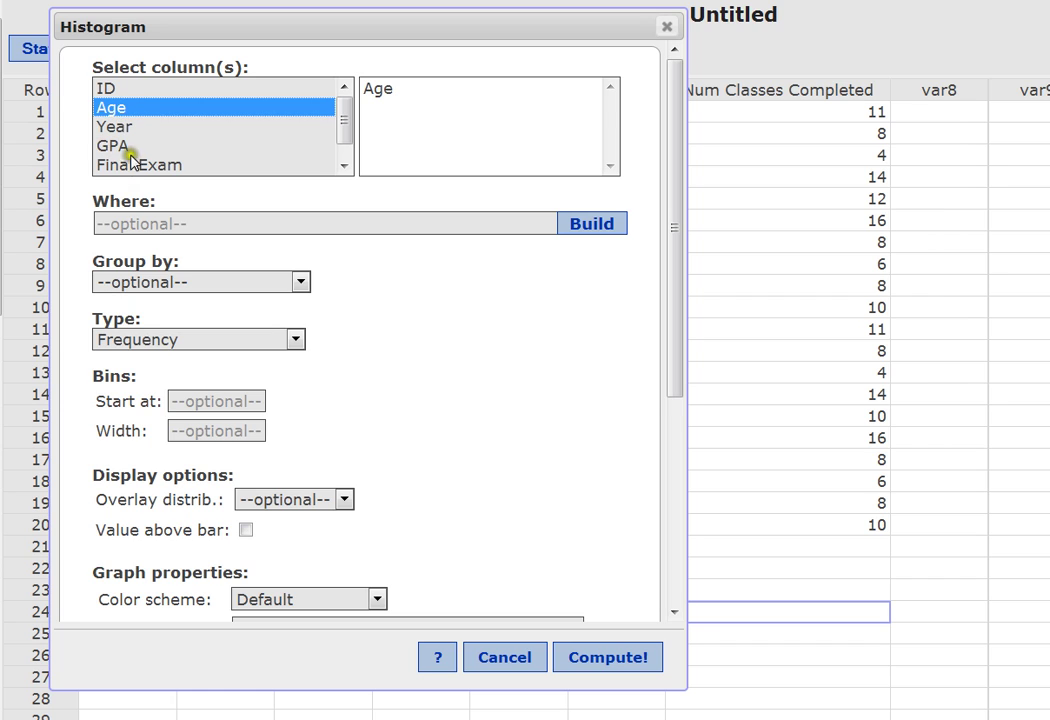
{"action": "left_click", "coordinate": [204, 187]}
{"action": "left_click", "coordinate": [253, 133]}
{"action": "left_click", "coordinate": [398, 89]}
{"action": "left_click", "coordinate": [386, 112]}
{"action": "left_click_drag", "start_coordinate": [575, 690], "coordinate": [591, 516]}
Step: Compute the Age histogram (ten-year bins, 20 to 80) and move it toward the upper left
{"action": "left_click", "coordinate": [592, 486]}
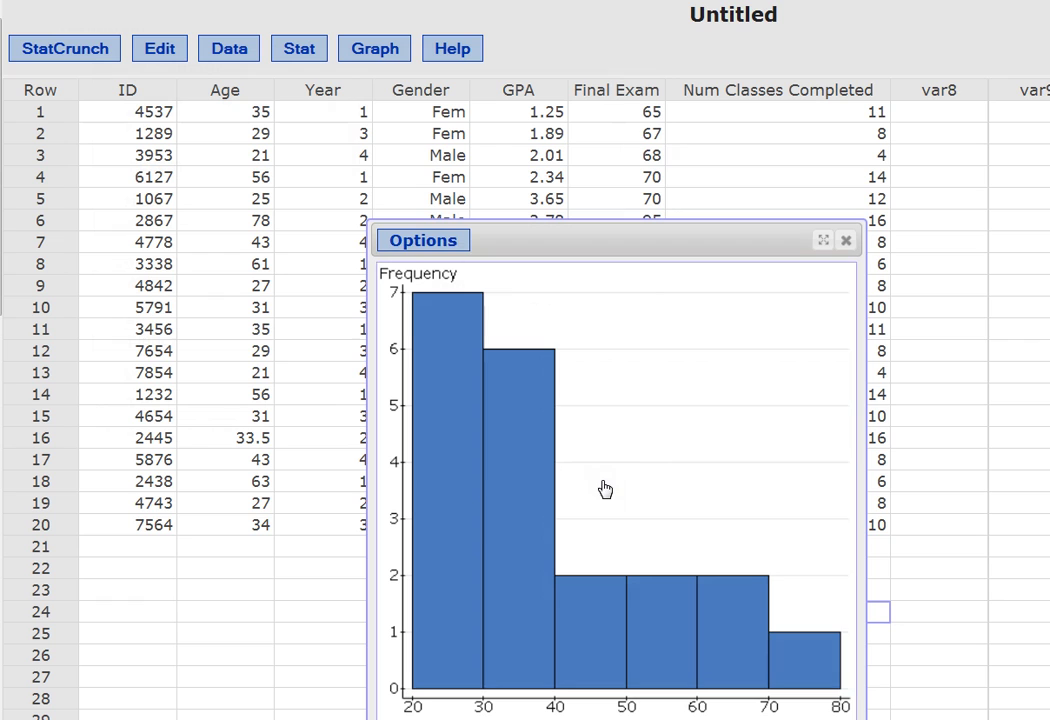
{"action": "left_click_drag", "start_coordinate": [626, 244], "coordinate": [546, 108]}
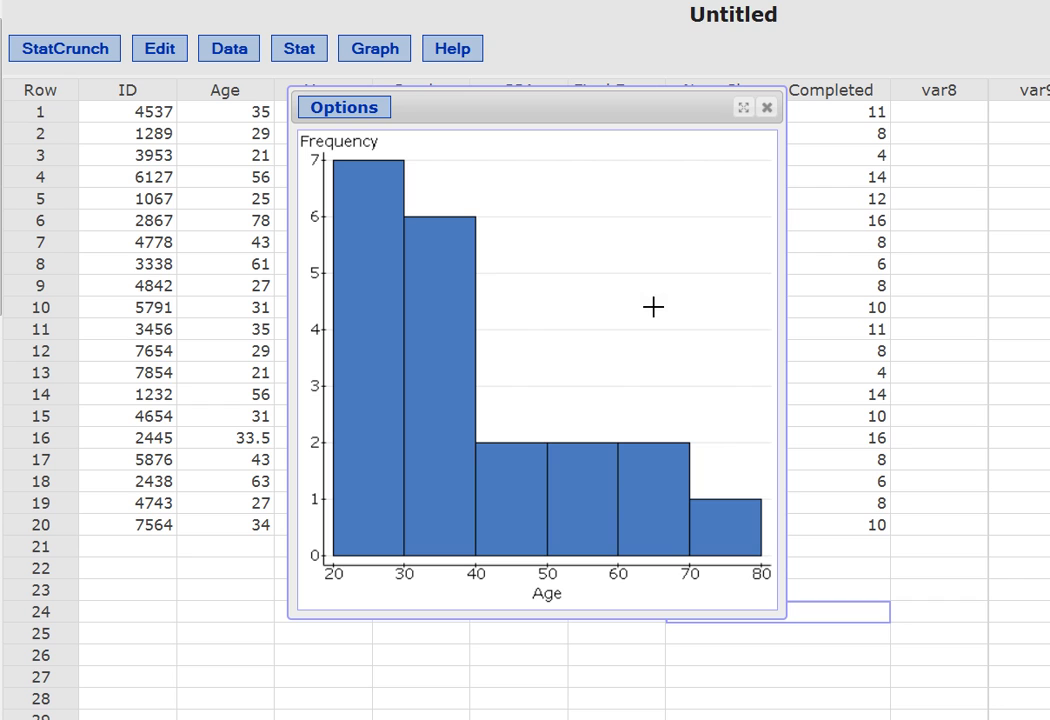
Step: Close the Age histogram and set up a new histogram of the GPA column
{"action": "left_click", "coordinate": [765, 112]}
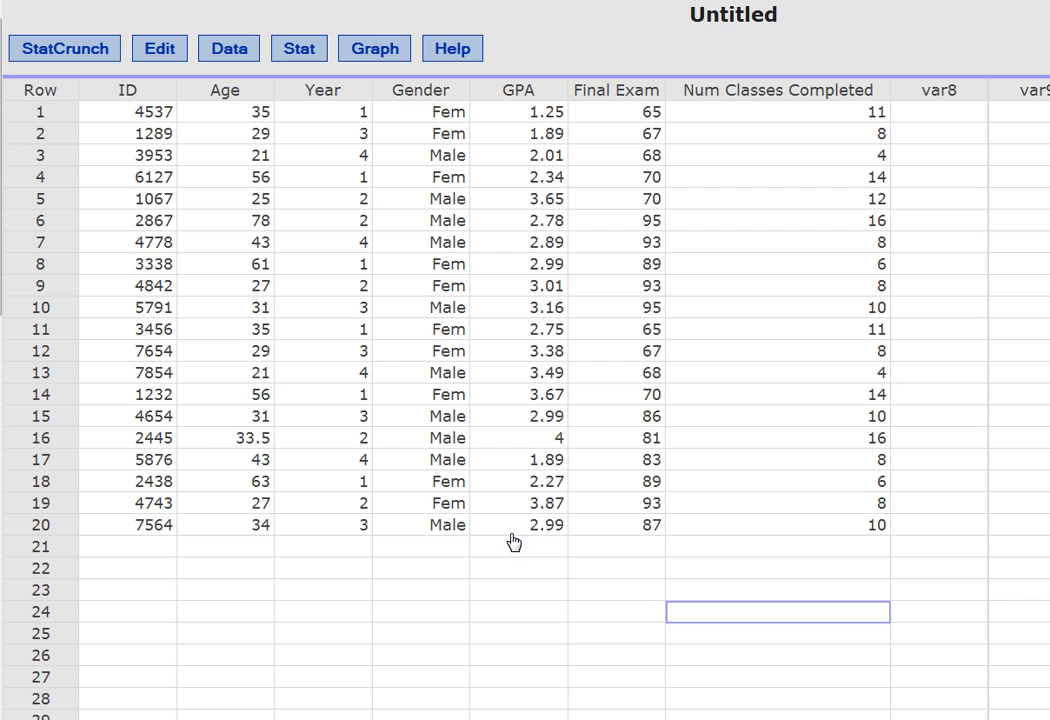
{"action": "left_click", "coordinate": [372, 50]}
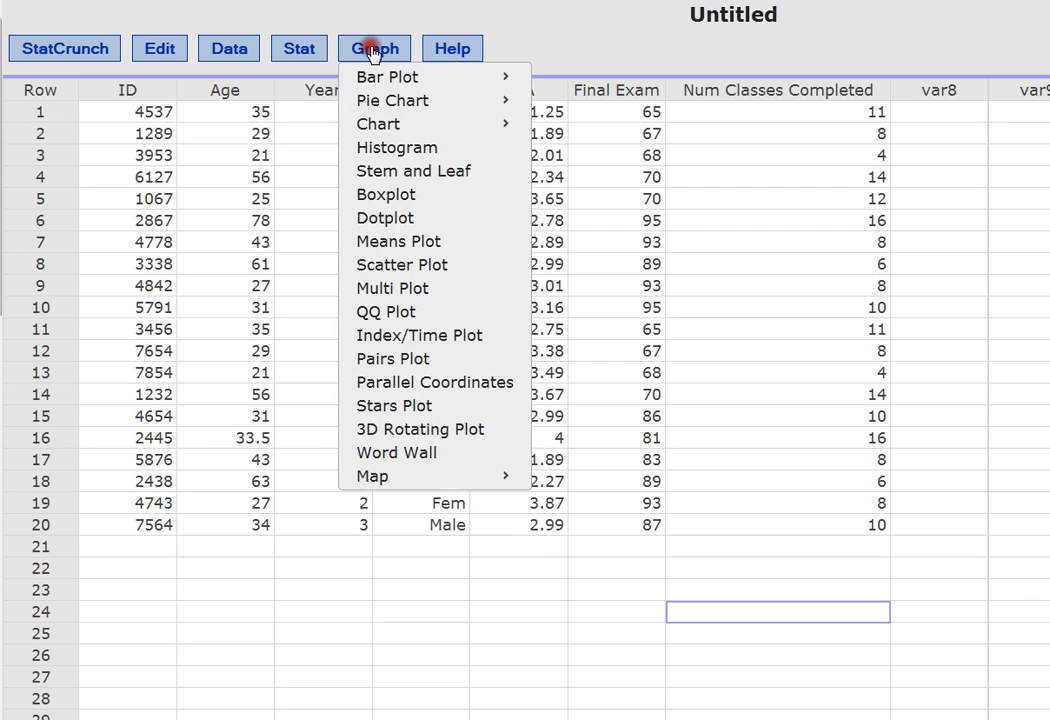
{"action": "left_click", "coordinate": [461, 150]}
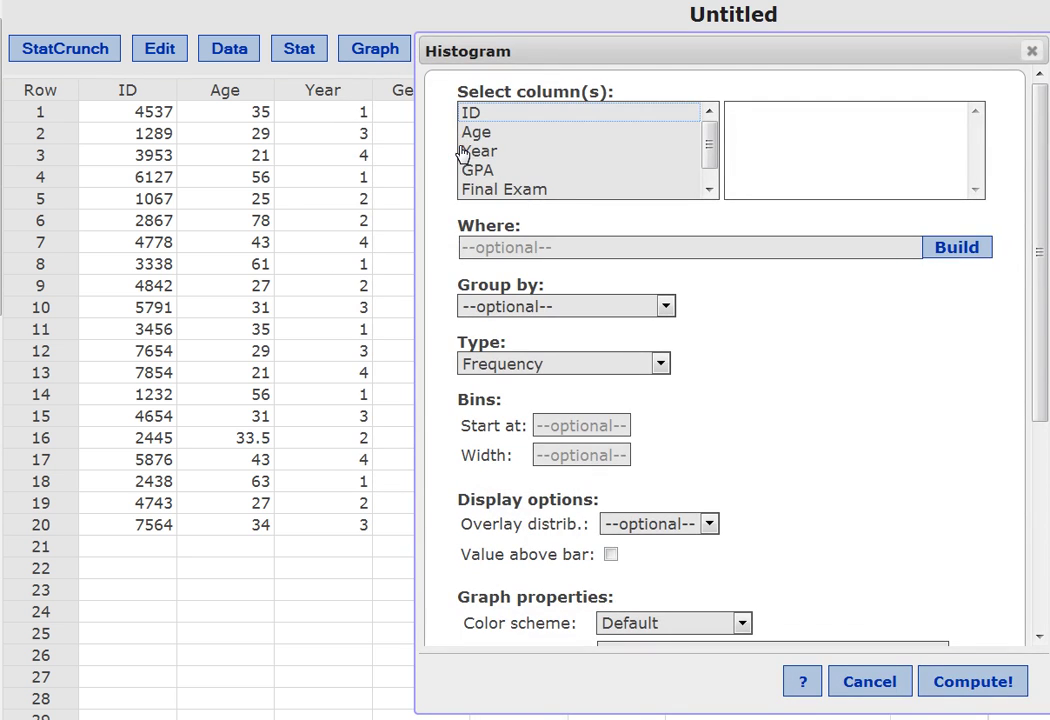
{"action": "left_click_drag", "start_coordinate": [571, 53], "coordinate": [249, 18]}
{"action": "left_click", "coordinate": [209, 139]}
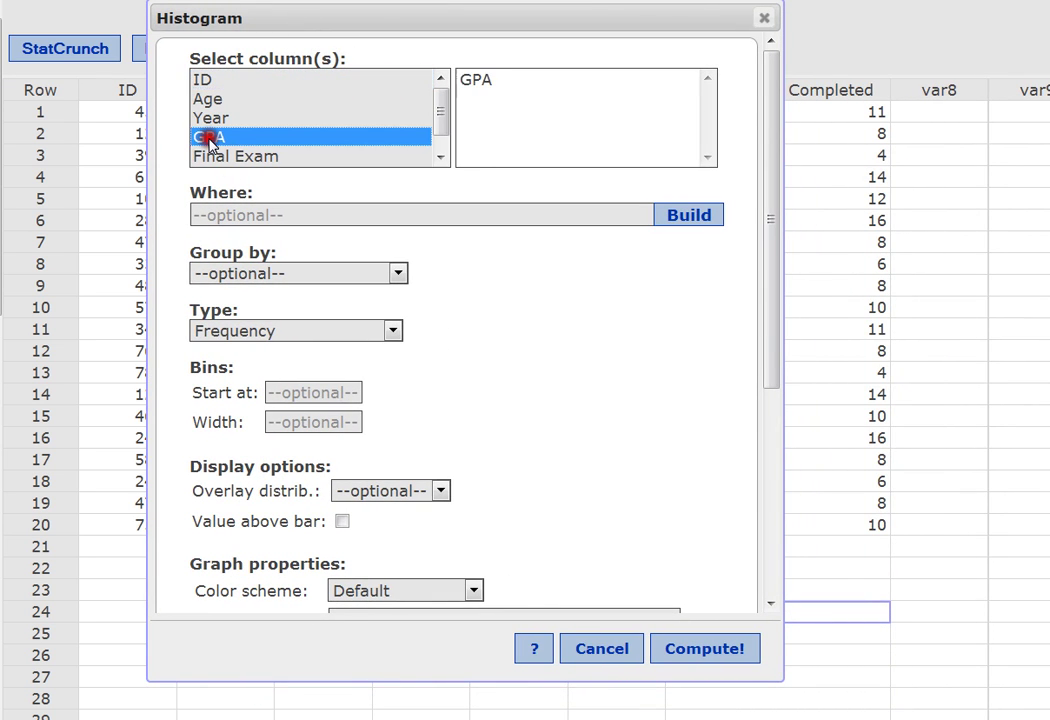
{"action": "left_click_drag", "start_coordinate": [433, 682], "coordinate": [434, 530]}
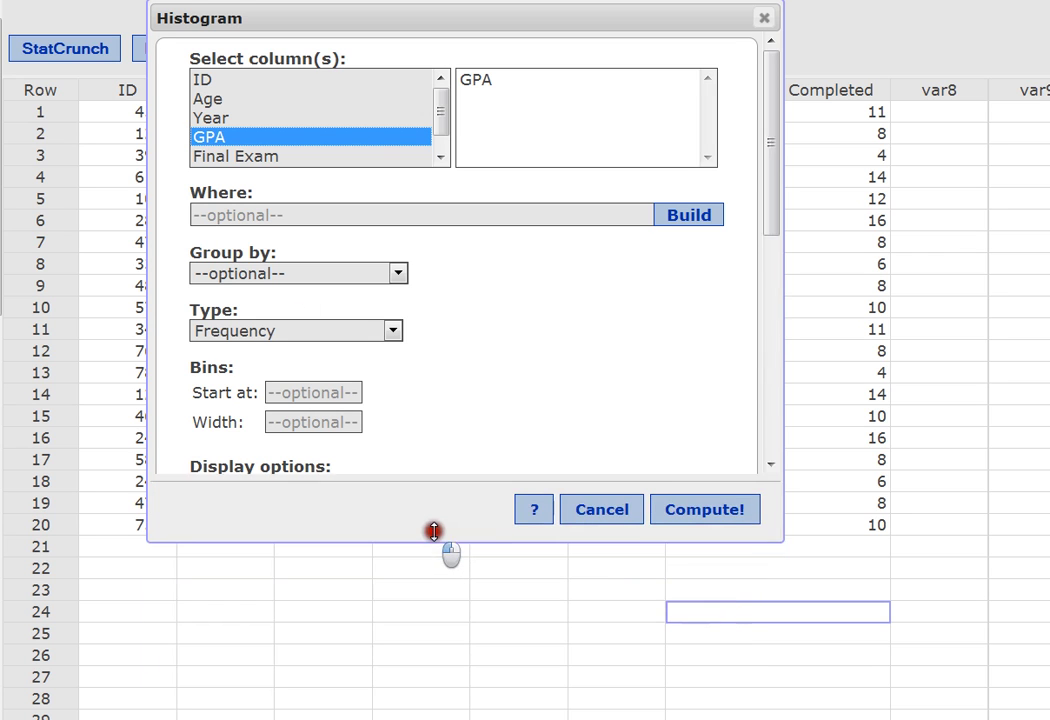
Step: Compute the GPA histogram (half-point bins, 1 to 4.5) and drag it to the top-left corner
{"action": "left_click", "coordinate": [693, 503]}
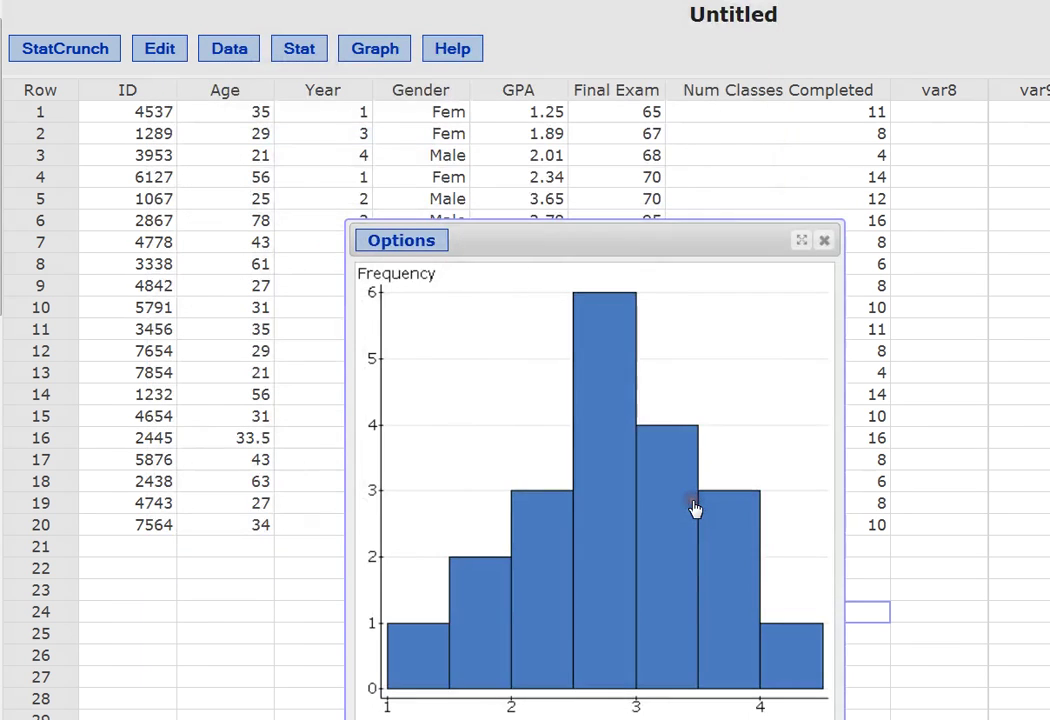
{"action": "left_click_drag", "start_coordinate": [709, 240], "coordinate": [375, 101]}
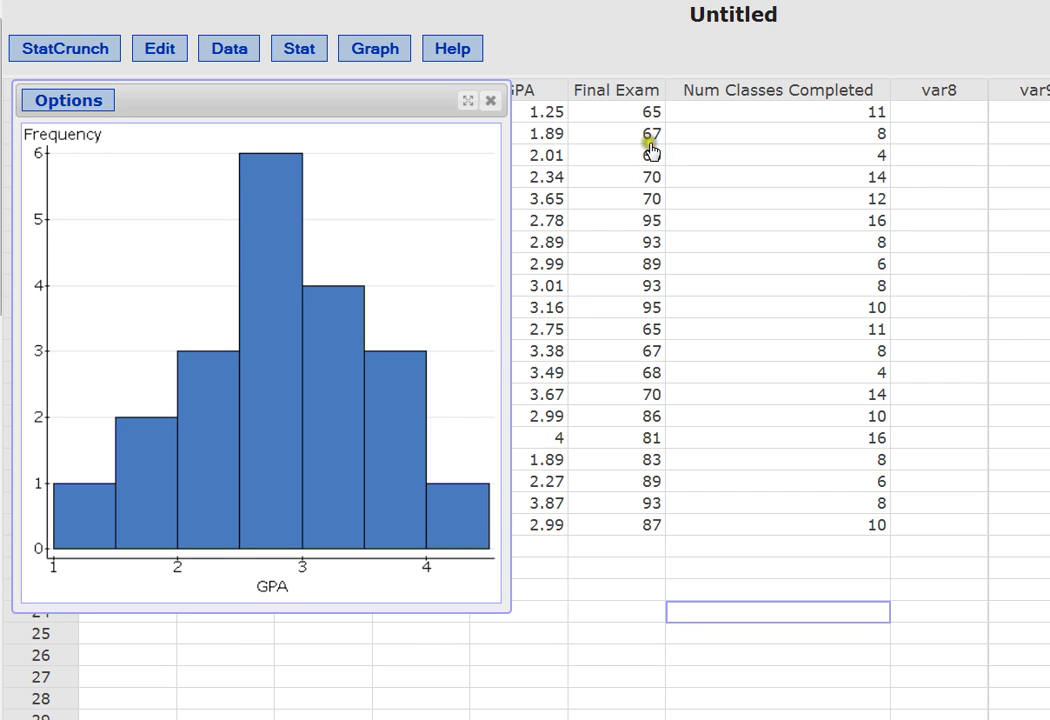
Step: Close the GPA histogram window to reveal the full 20-row data table
{"action": "left_click", "coordinate": [558, 443]}
{"action": "left_click", "coordinate": [539, 558]}
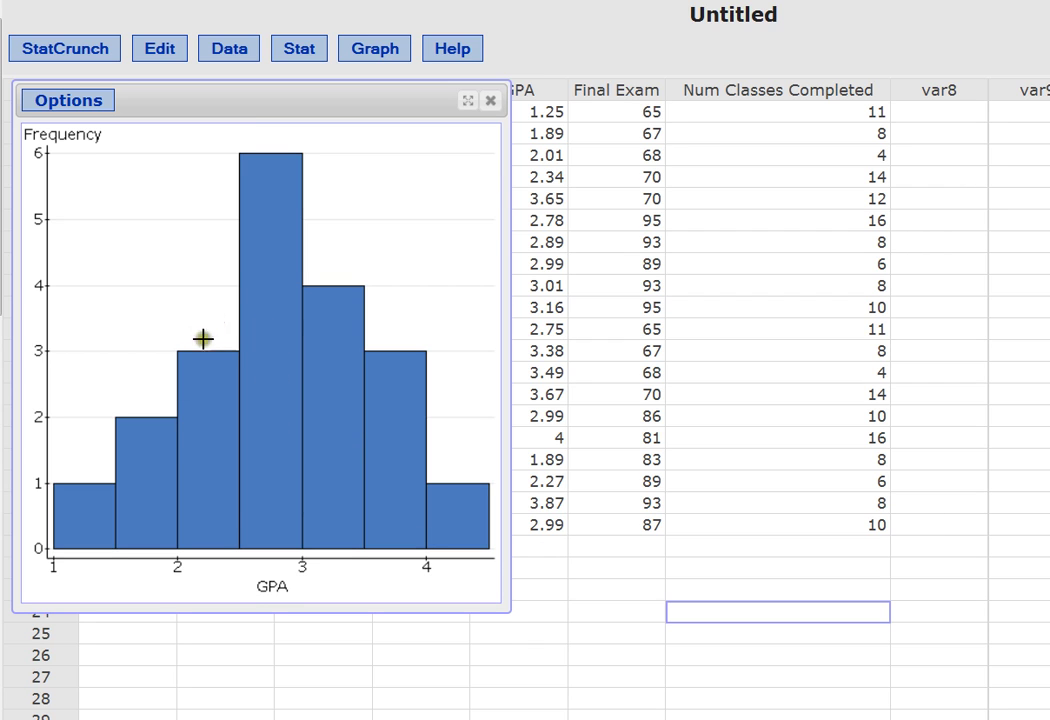
{"action": "left_click", "coordinate": [254, 510]}
{"action": "left_click", "coordinate": [509, 631]}
{"action": "left_click", "coordinate": [521, 636]}
{"action": "left_click", "coordinate": [524, 628]}
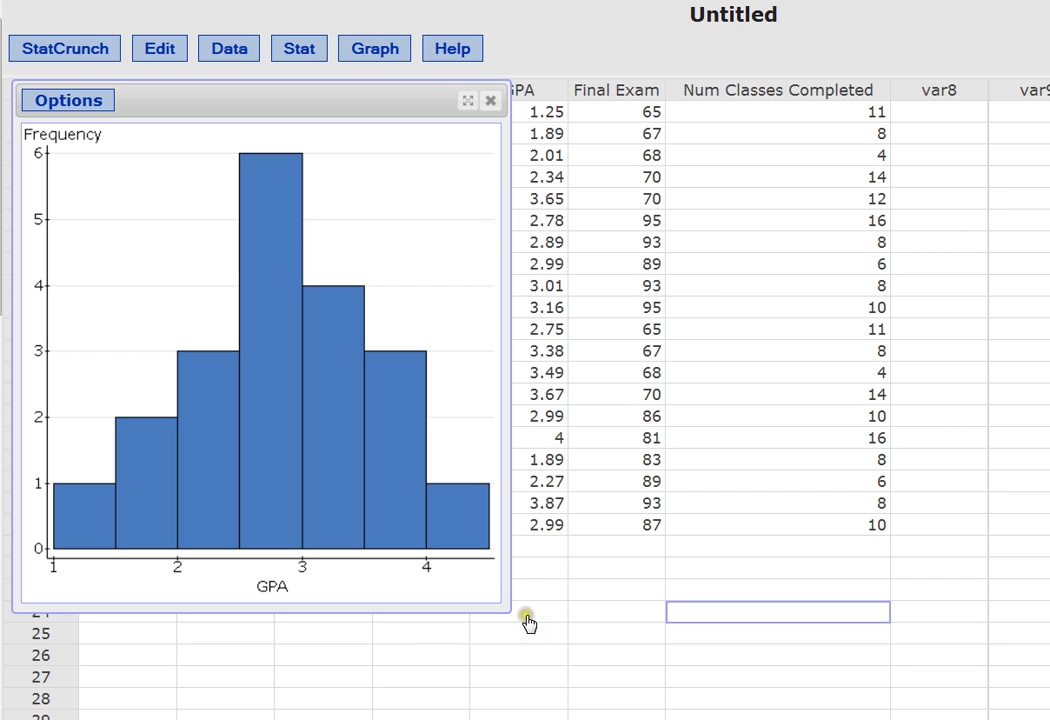
{"action": "left_click", "coordinate": [491, 103]}
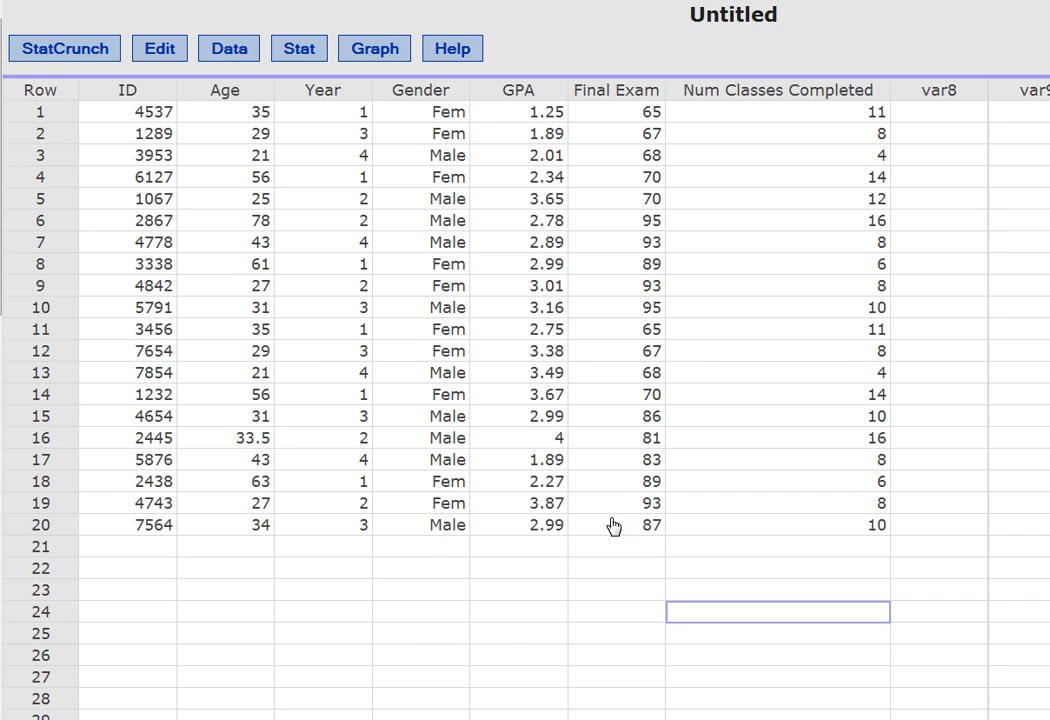
Step: Compute a Final Exam histogram (five-point bins, 65 to 100) and place it at the table's upper left
{"action": "left_click", "coordinate": [366, 50]}
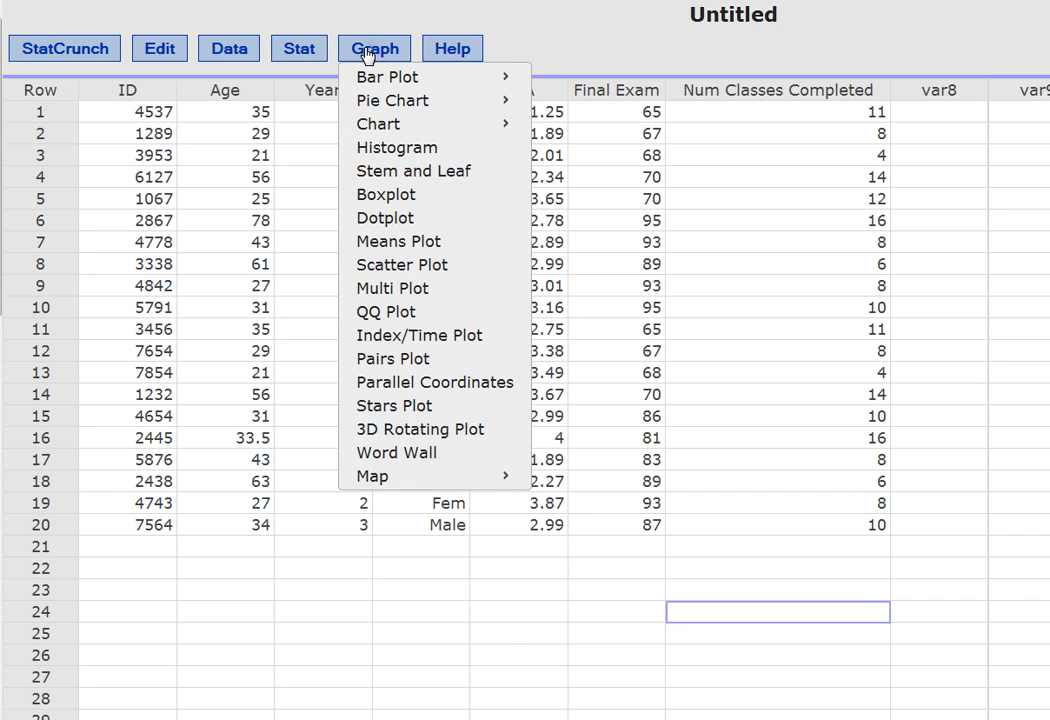
{"action": "left_click", "coordinate": [395, 152]}
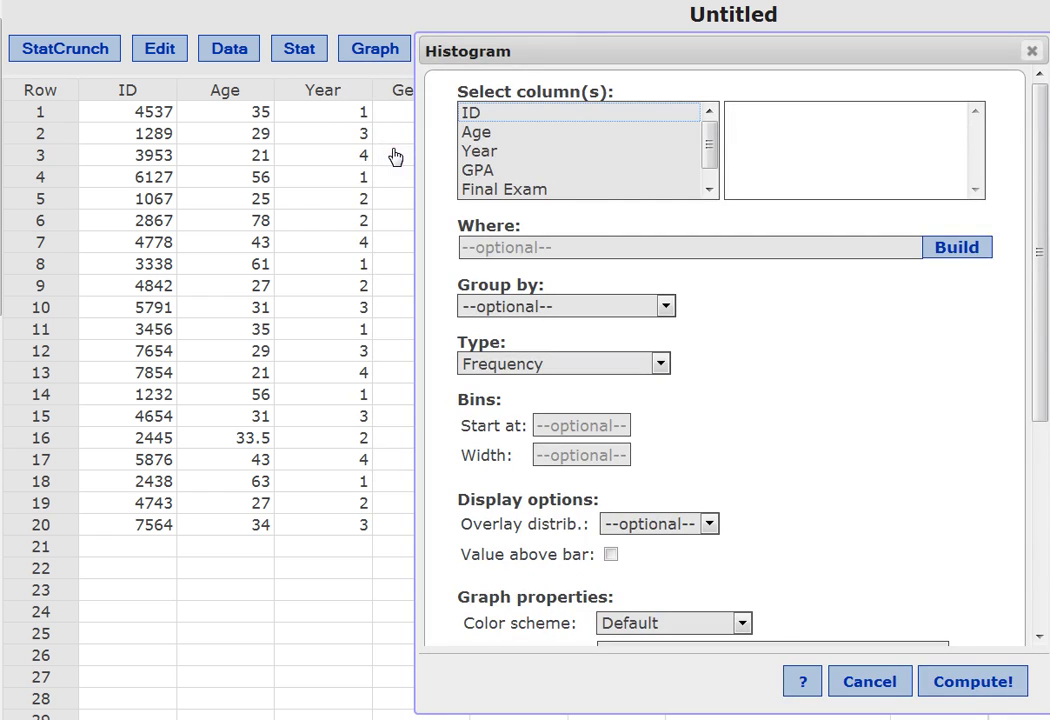
{"action": "left_click_drag", "start_coordinate": [548, 55], "coordinate": [292, 35]}
{"action": "left_click", "coordinate": [218, 177]}
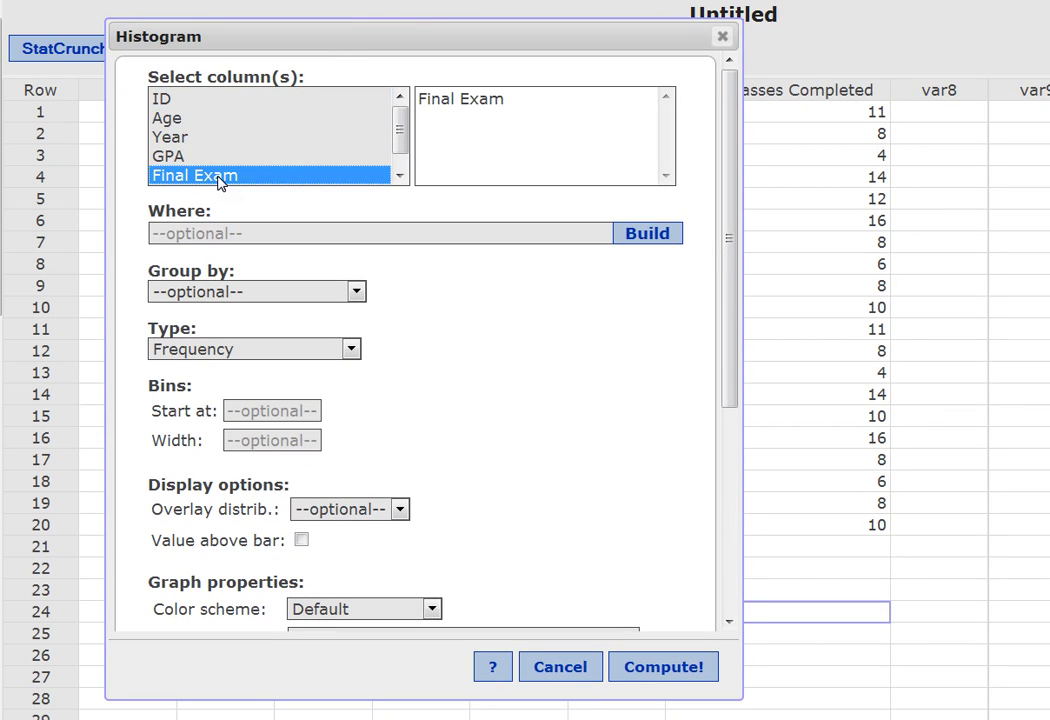
{"action": "left_click_drag", "start_coordinate": [408, 698], "coordinate": [403, 581]}
{"action": "left_click", "coordinate": [672, 619]}
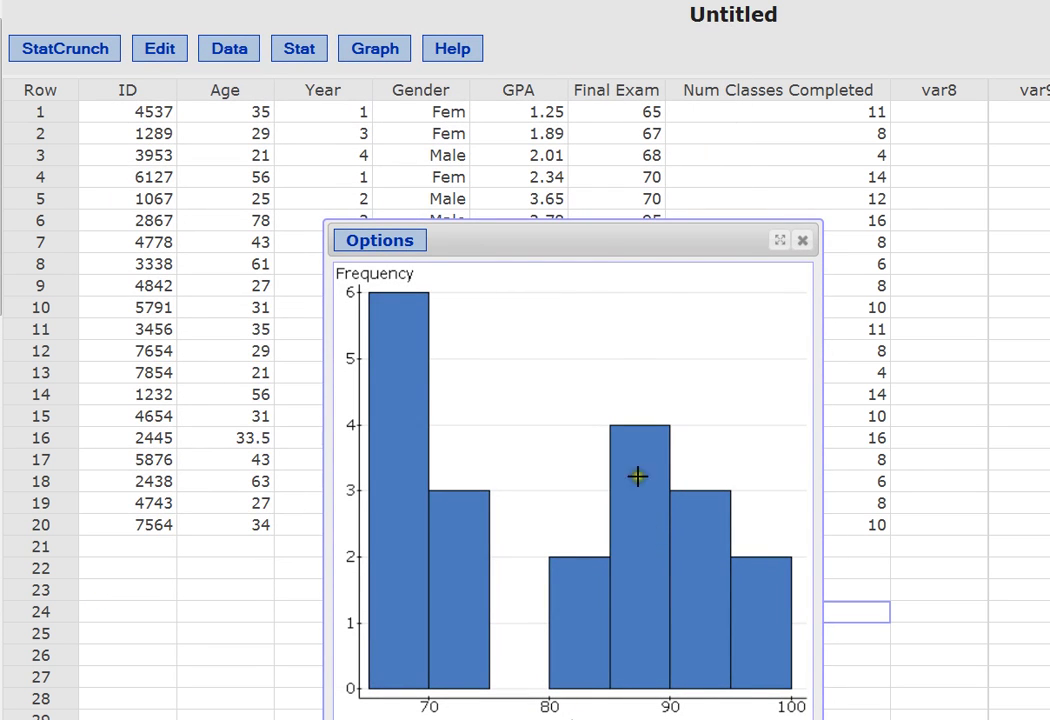
{"action": "left_click_drag", "start_coordinate": [595, 246], "coordinate": [340, 98]}
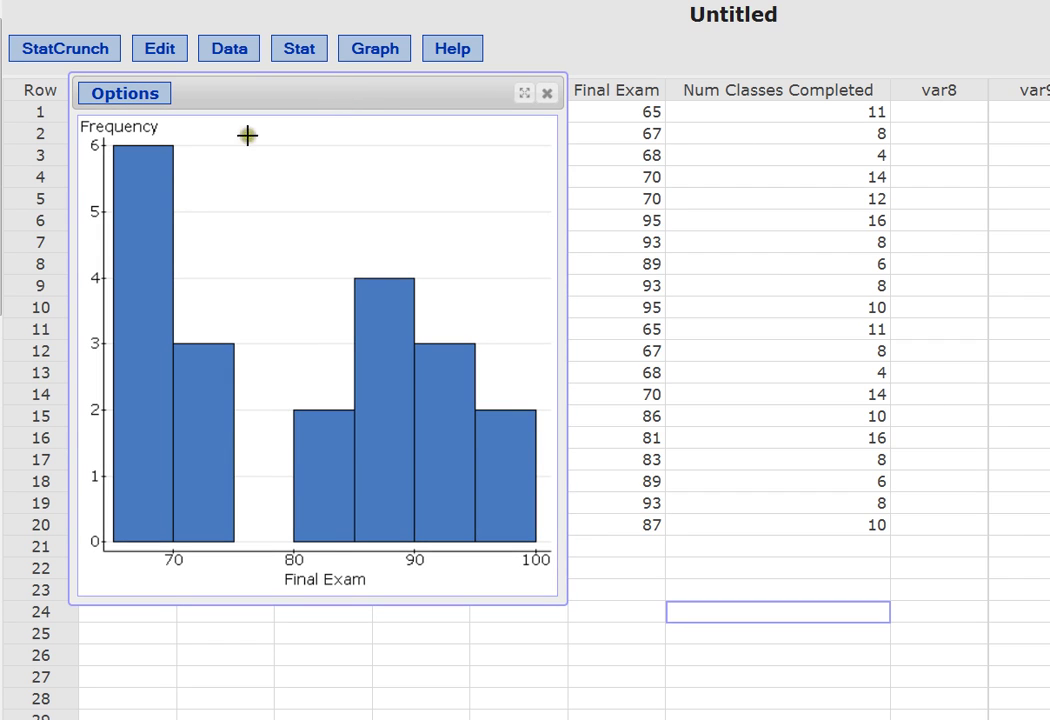